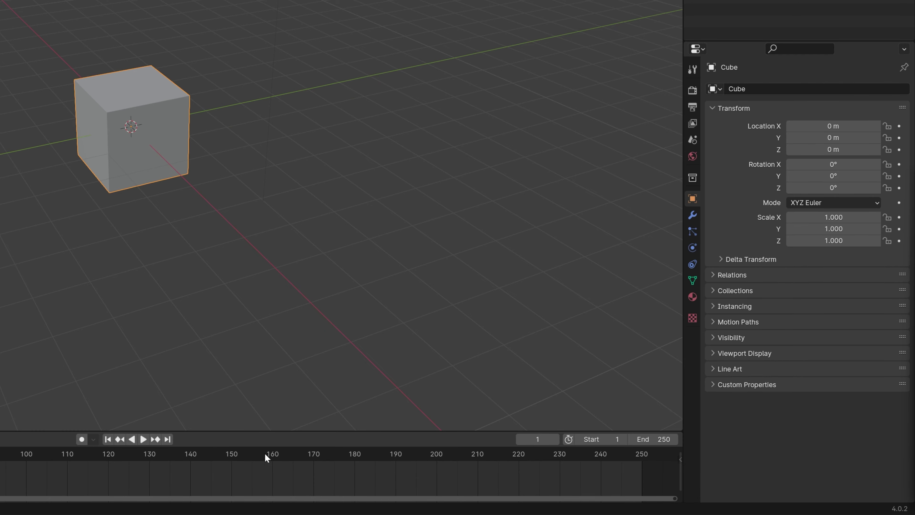
# Resize the timeline, then switch the Properties area to a 3D Viewport and back
pyautogui.moveTo(236, 431); pyautogui.dragTo(240, 219)
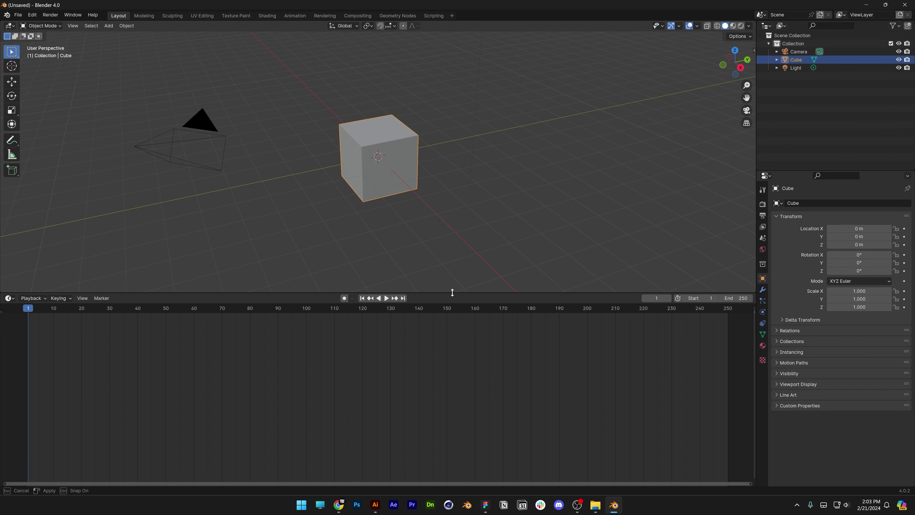
pyautogui.moveTo(453, 293); pyautogui.dragTo(439, 420)
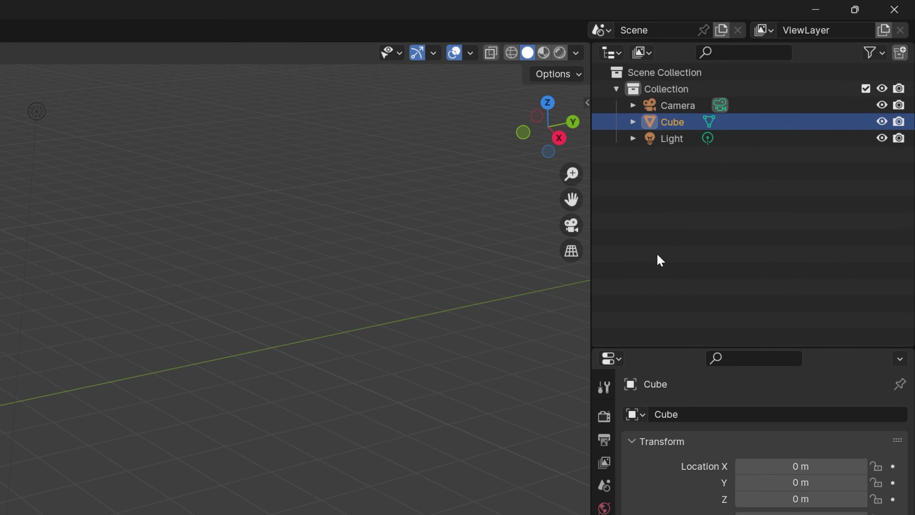
pyautogui.click(611, 357)
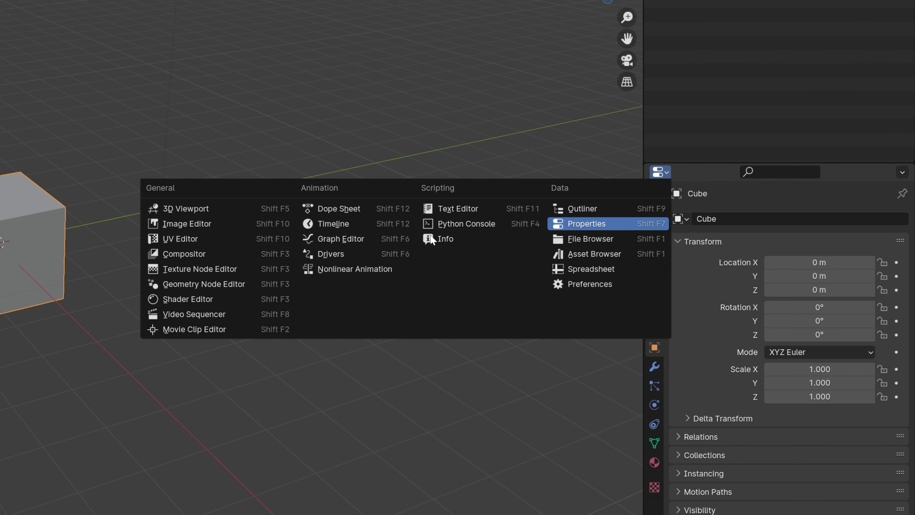
pyautogui.click(205, 213)
pyautogui.click(667, 173)
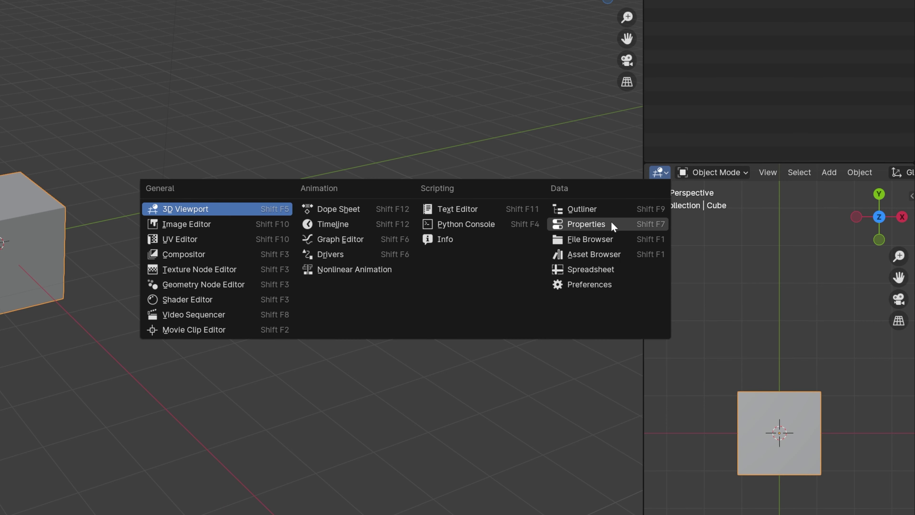
pyautogui.click(586, 224)
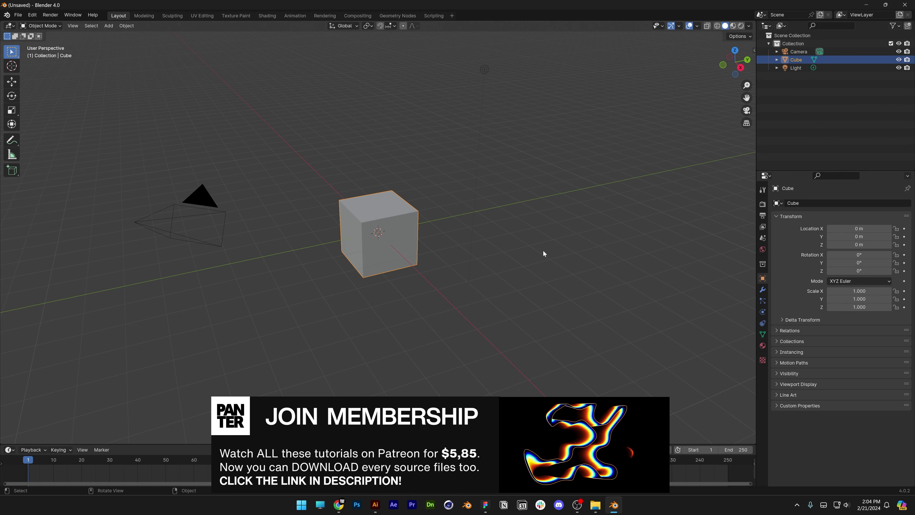
# Split the 3D viewport vertically near its middle and zoom the right view onto the cube
pyautogui.moveTo(543, 253); pyautogui.dragTo(437, 271, button='middle')
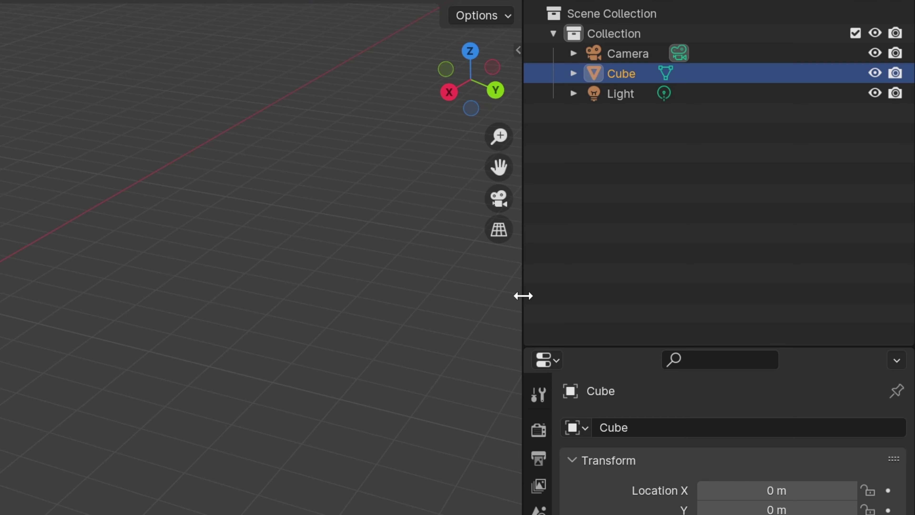
pyautogui.rightClick(523, 296)
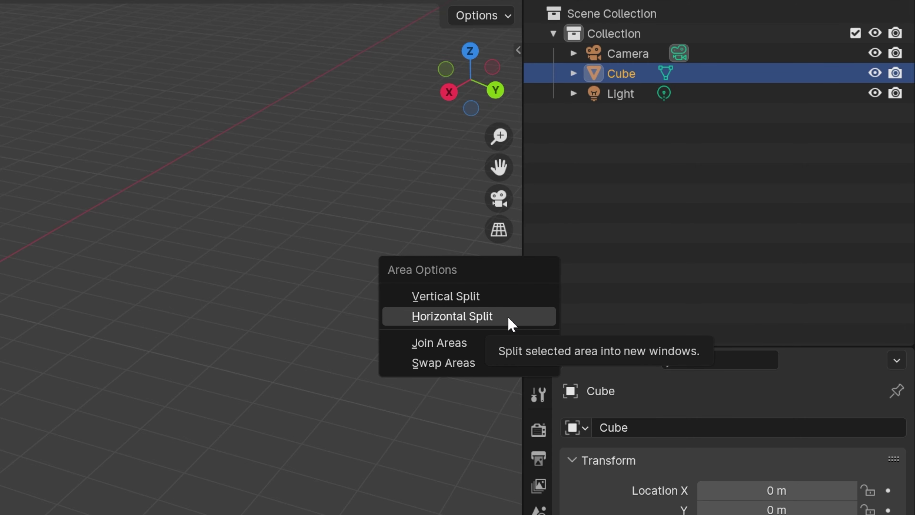
pyautogui.click(473, 297)
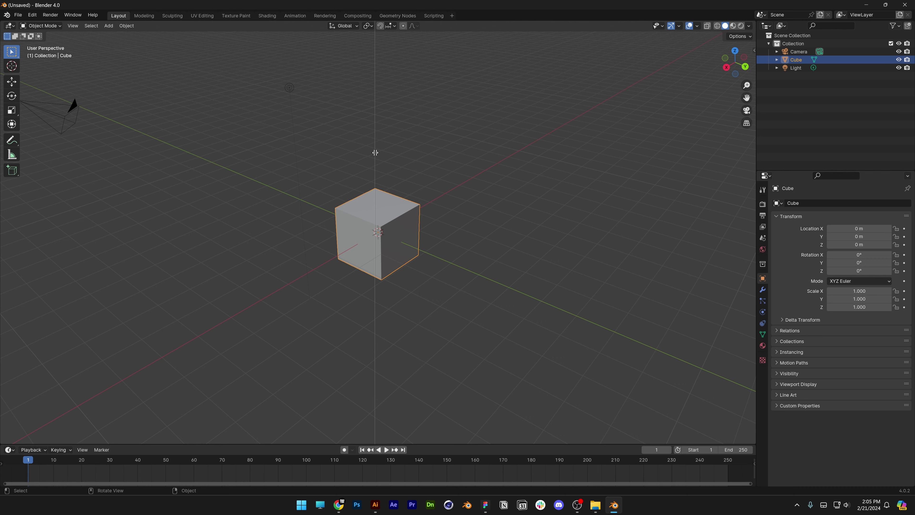
pyautogui.click(379, 154)
pyautogui.keyDown('ctrl'); pyautogui.moveTo(598, 240); pyautogui.dragTo(170, 215, button='middle'); pyautogui.keyUp('ctrl')
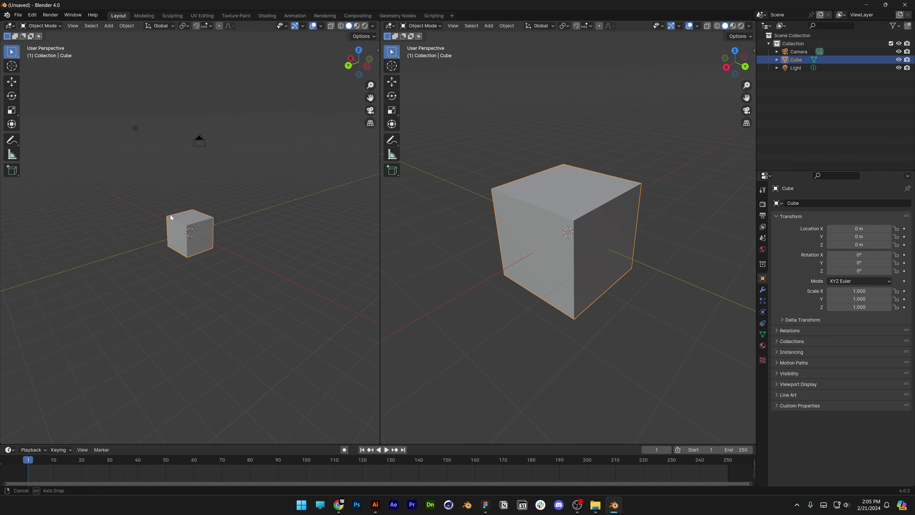
# Split the right viewport horizontally into top and bottom views, then begin Join Areas on their border
pyautogui.rightClick(455, 254)
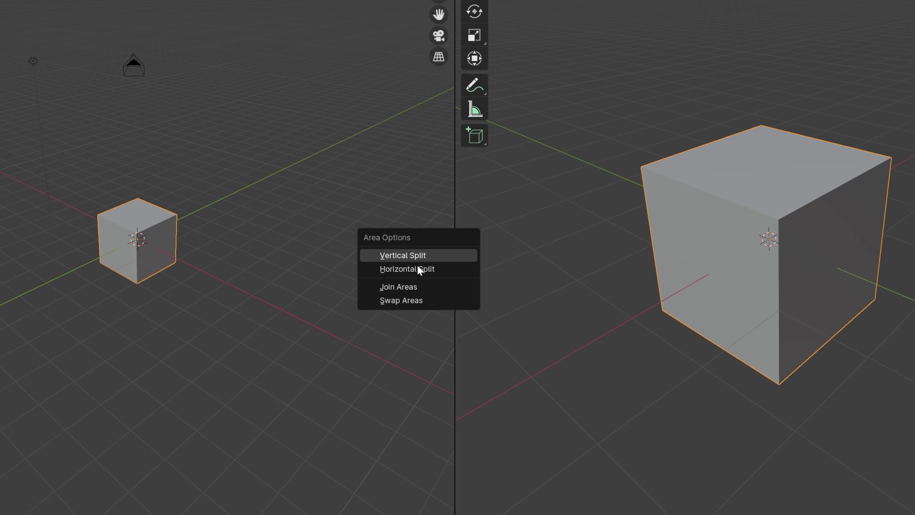
pyautogui.click(404, 269)
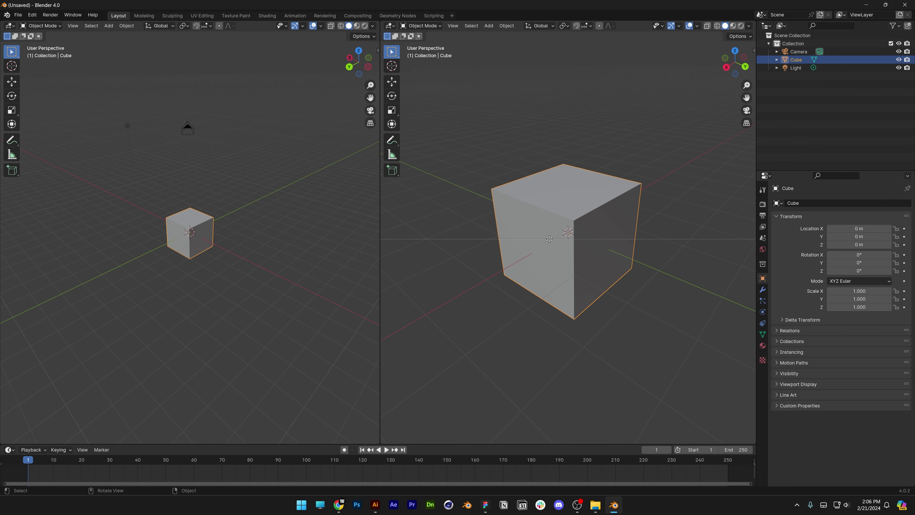
pyautogui.click(549, 238)
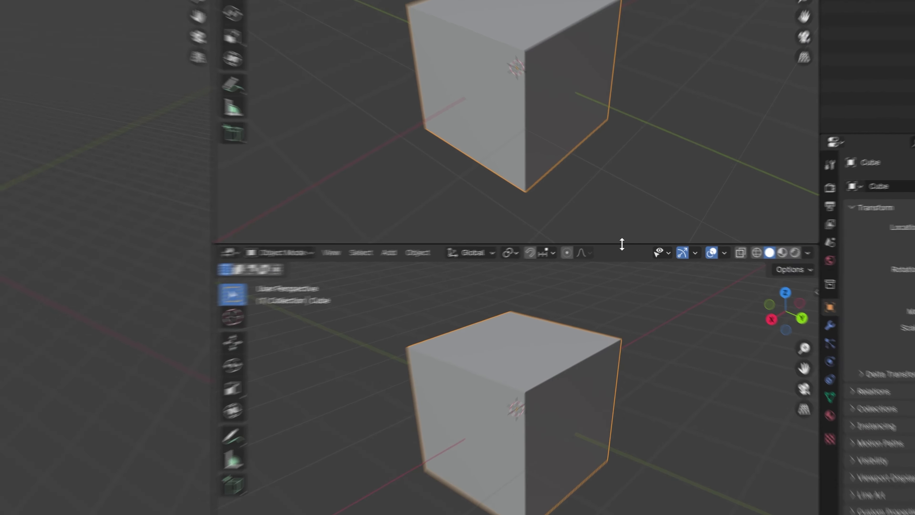
pyautogui.rightClick(633, 239)
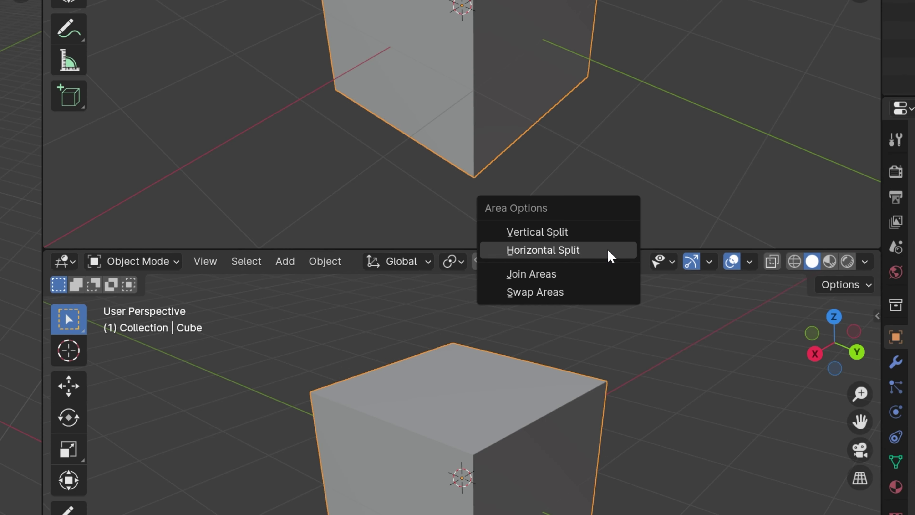
pyautogui.click(599, 277)
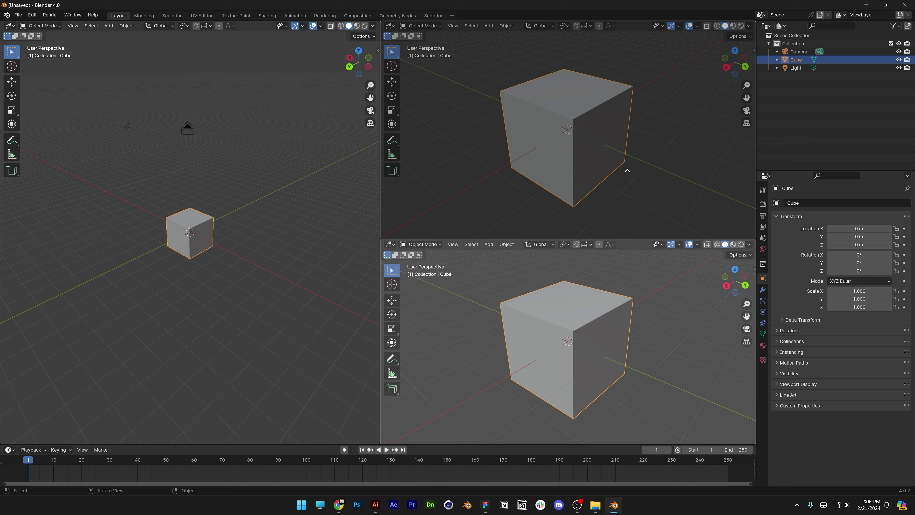
# Merge the stacked right viewports, then join the left and right viewports into one full-width view
pyautogui.click(627, 170)
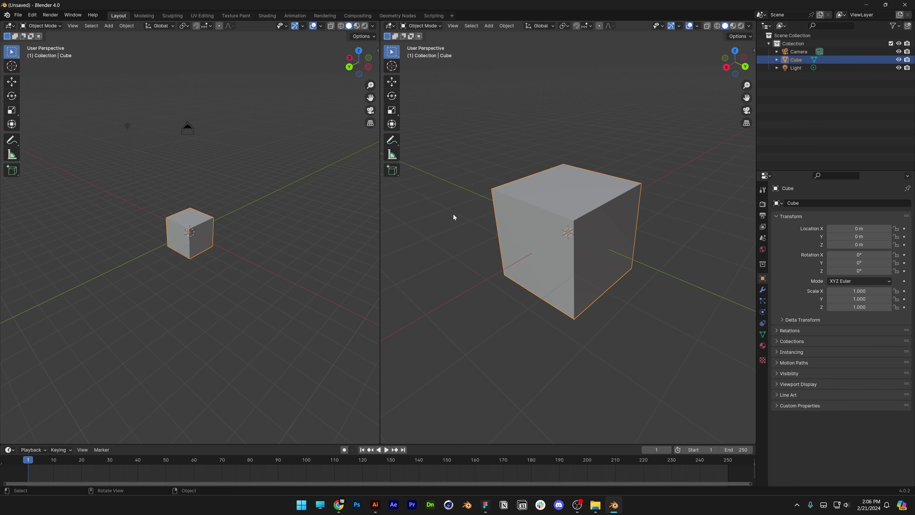
pyautogui.rightClick(379, 219)
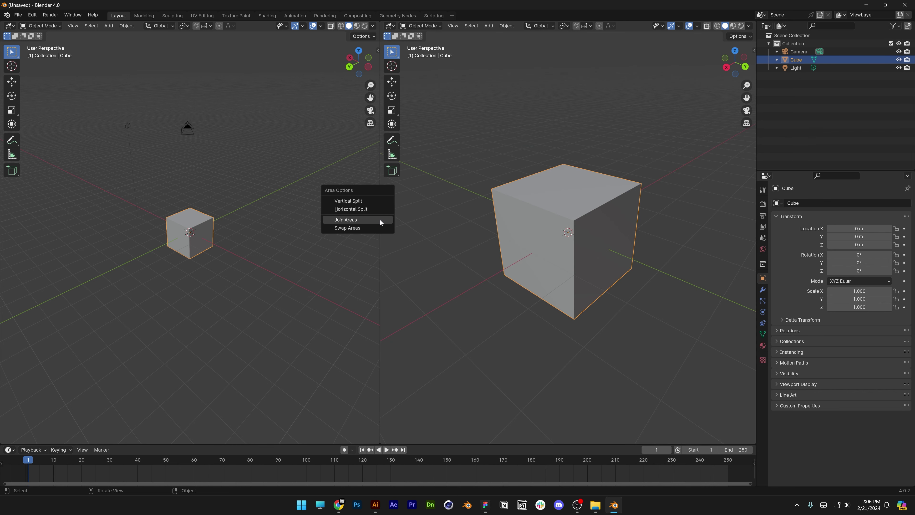
pyautogui.click(380, 220)
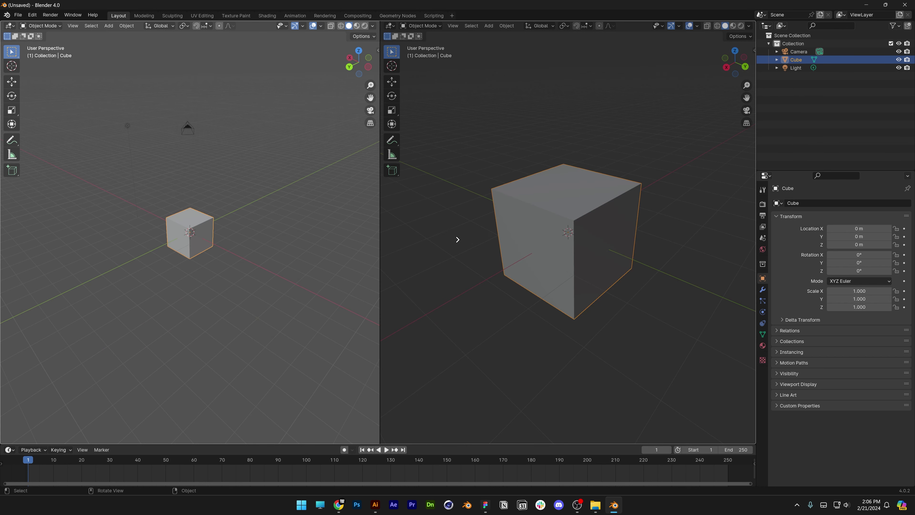
pyautogui.click(461, 242)
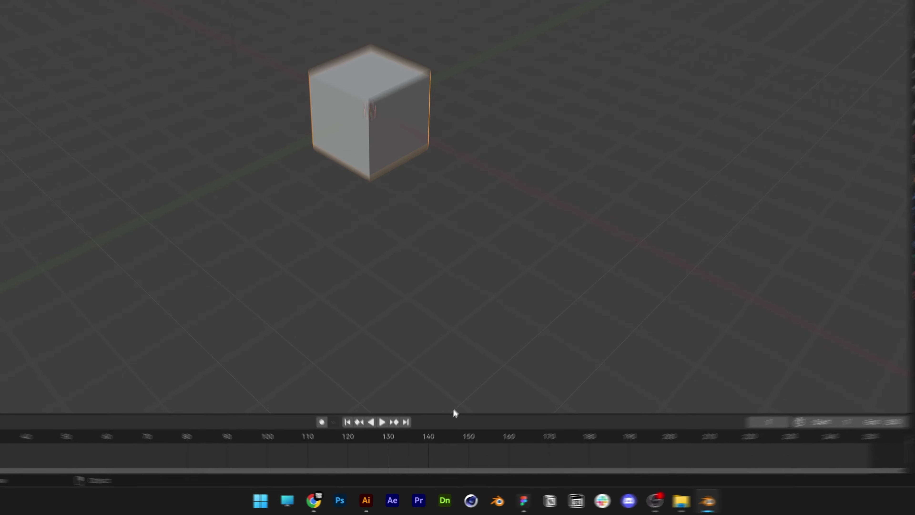
# Join the Timeline into the 3D viewport
pyautogui.rightClick(435, 444)
pyautogui.click(491, 348)
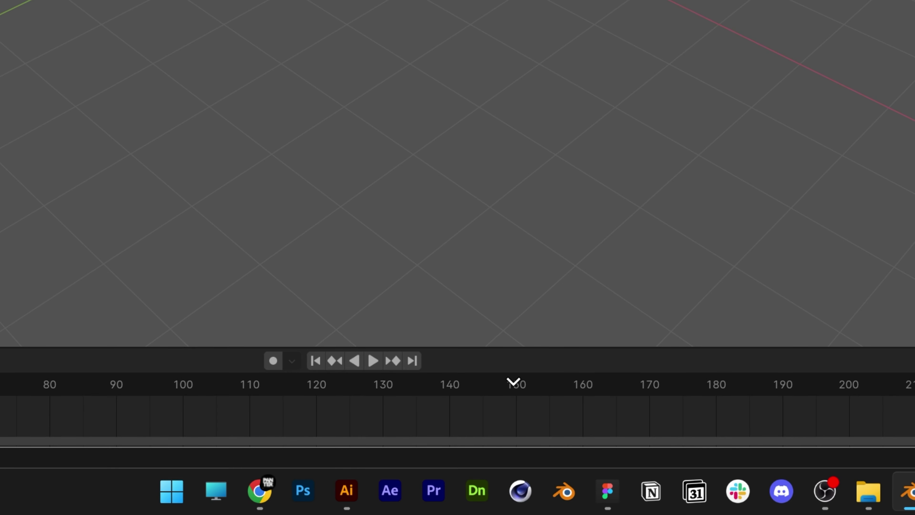
pyautogui.click(514, 379)
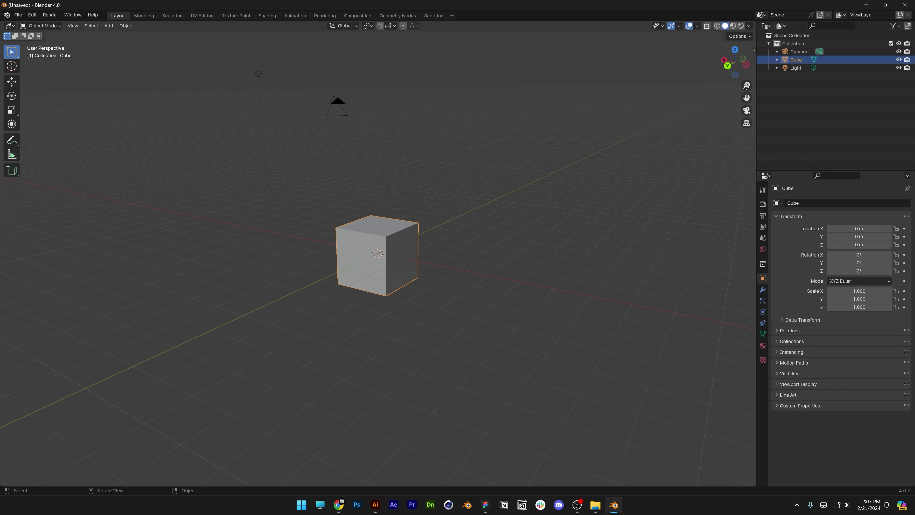
# Split the viewport vertically, make the right area an Asset Browser and widen it
pyautogui.rightClick(756, 156)
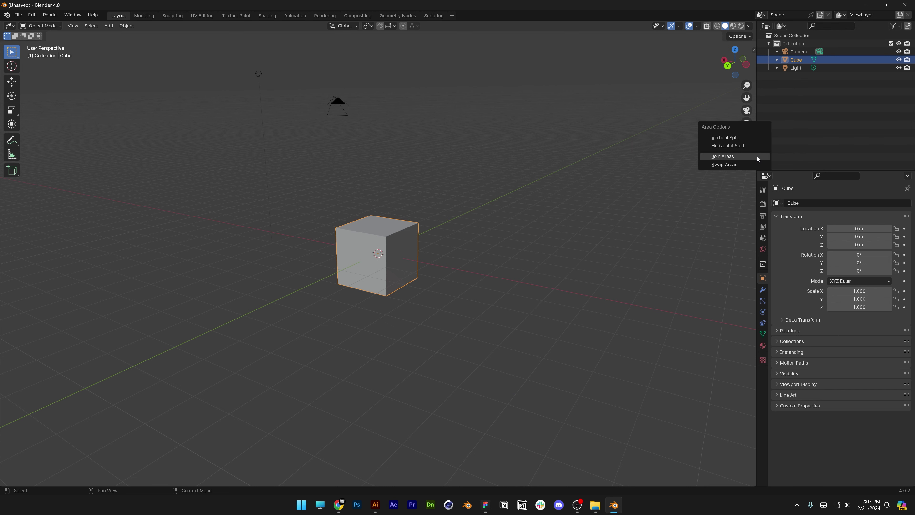
pyautogui.click(751, 137)
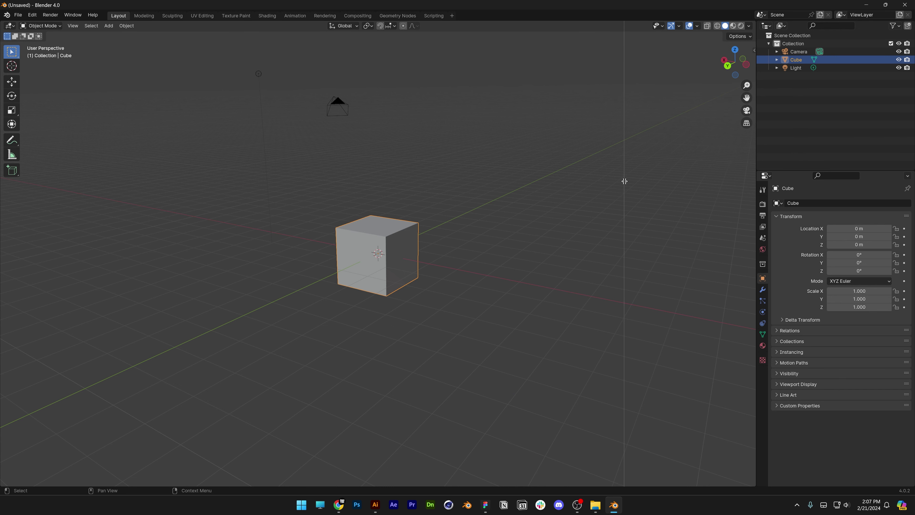
pyautogui.click(625, 181)
pyautogui.click(635, 26)
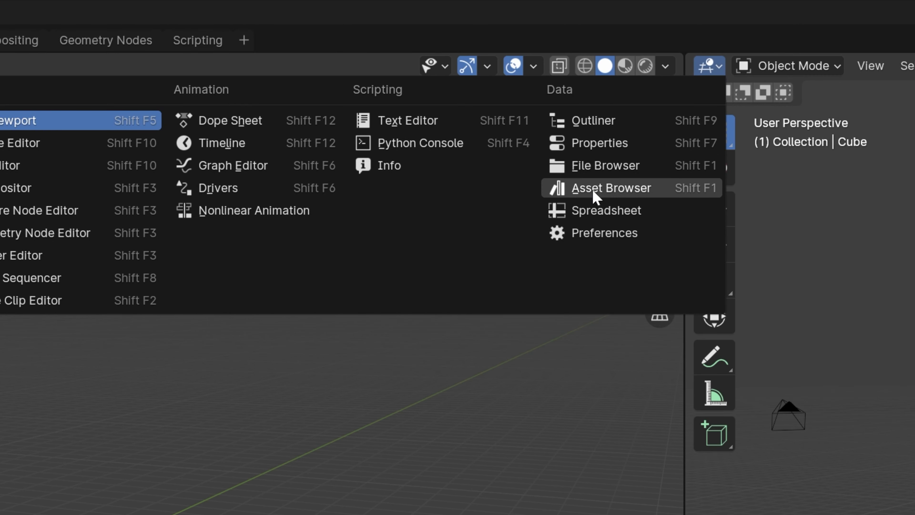
pyautogui.click(605, 197)
pyautogui.moveTo(684, 439); pyautogui.dragTo(439, 270)
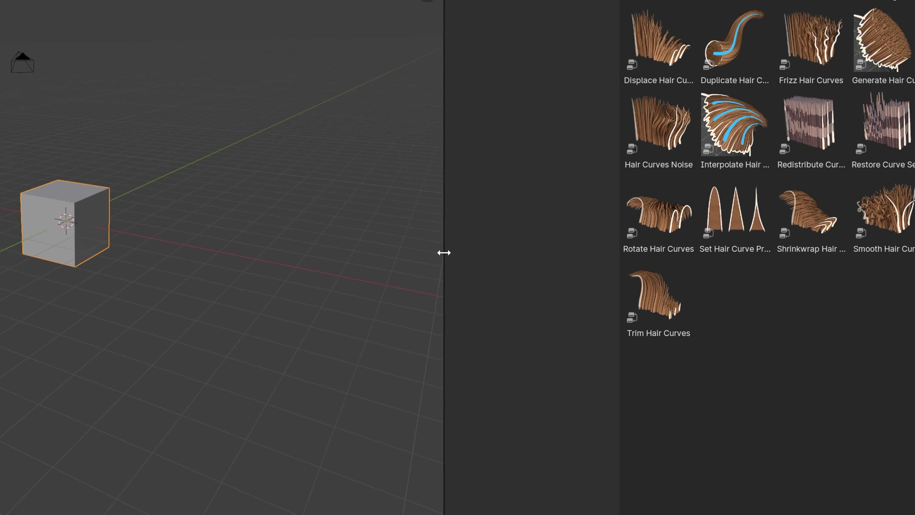
# Split the Asset Browser horizontally and make the lower area an Image Editor
pyautogui.rightClick(439, 272)
pyautogui.click(442, 268)
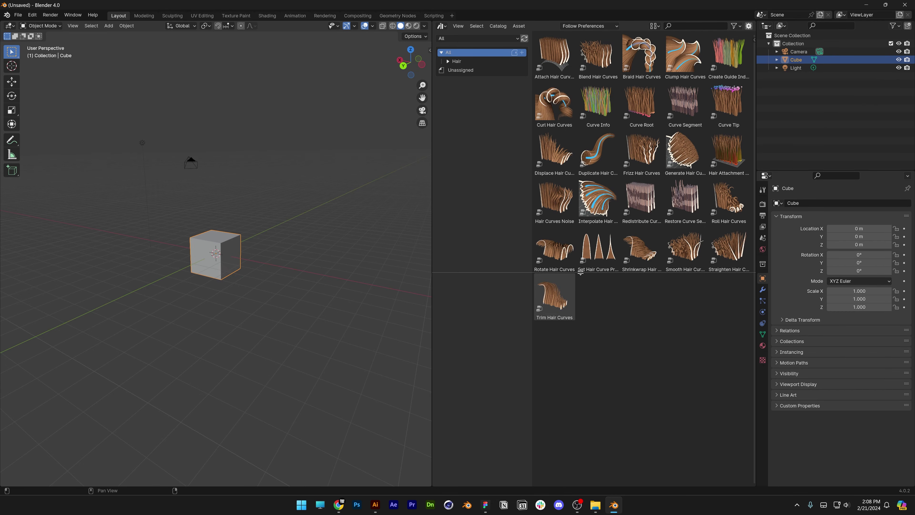
pyautogui.click(483, 257)
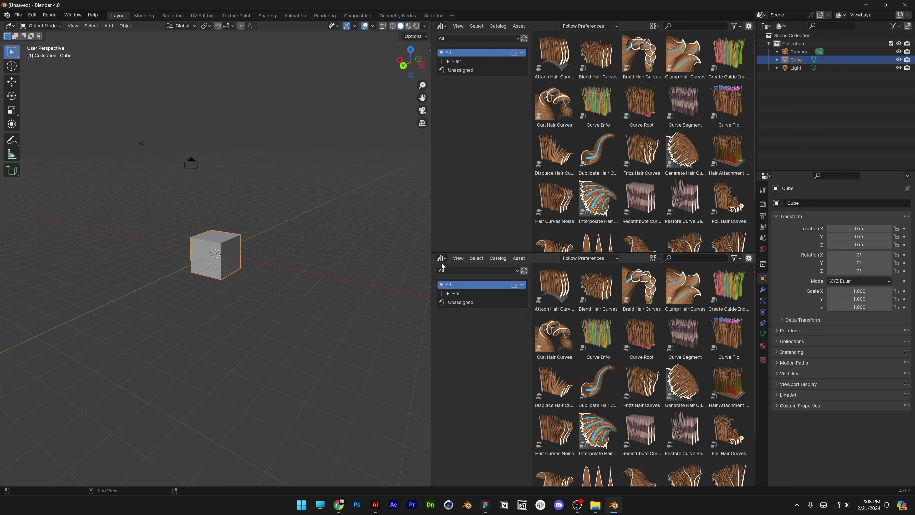
pyautogui.click(441, 262)
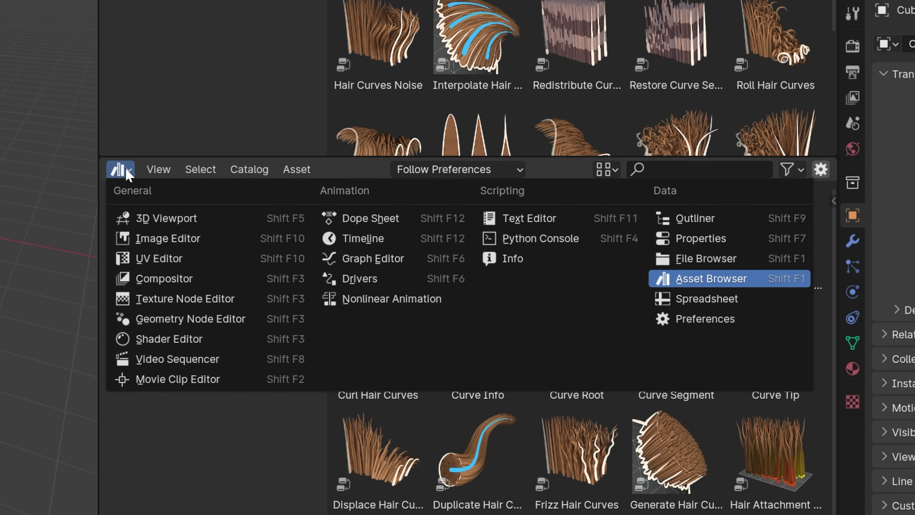
pyautogui.click(160, 236)
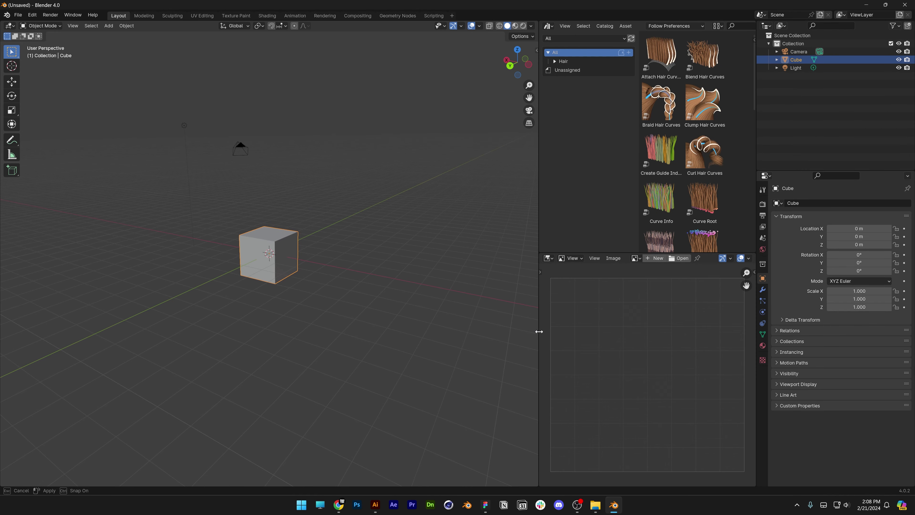
# Merge the side editors into the viewport, make the lower area a Timeline, and shrink it to a thin strip
pyautogui.moveTo(411, 483); pyautogui.dragTo(630, 361)
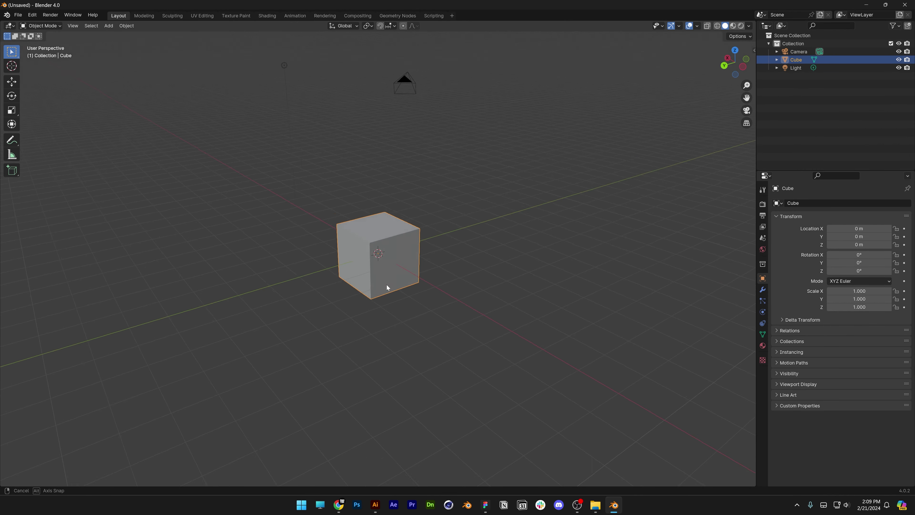
pyautogui.moveTo(387, 285); pyautogui.dragTo(481, 296, button='middle')
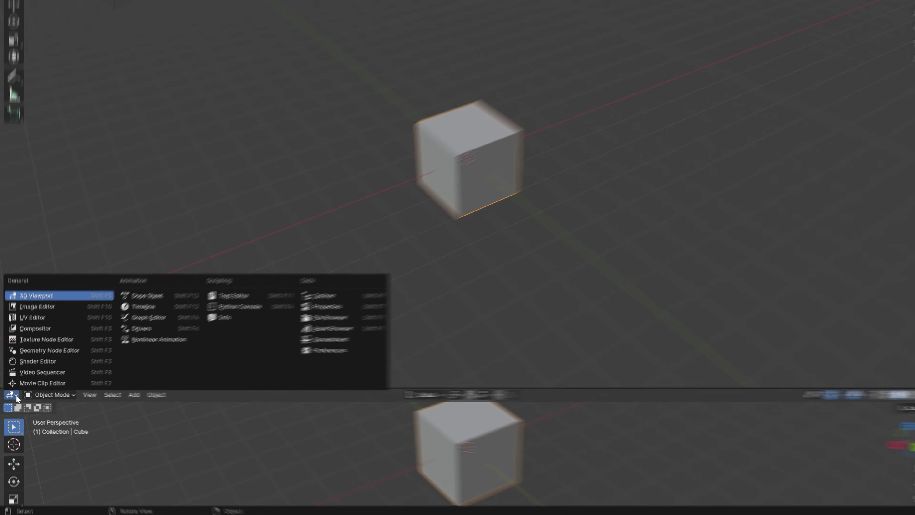
pyautogui.click(121, 316)
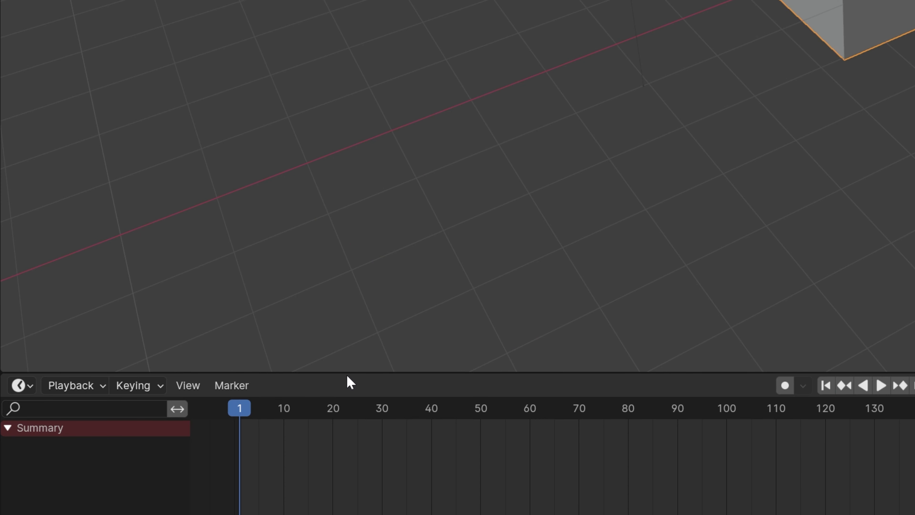
pyautogui.moveTo(387, 372); pyautogui.dragTo(344, 479)
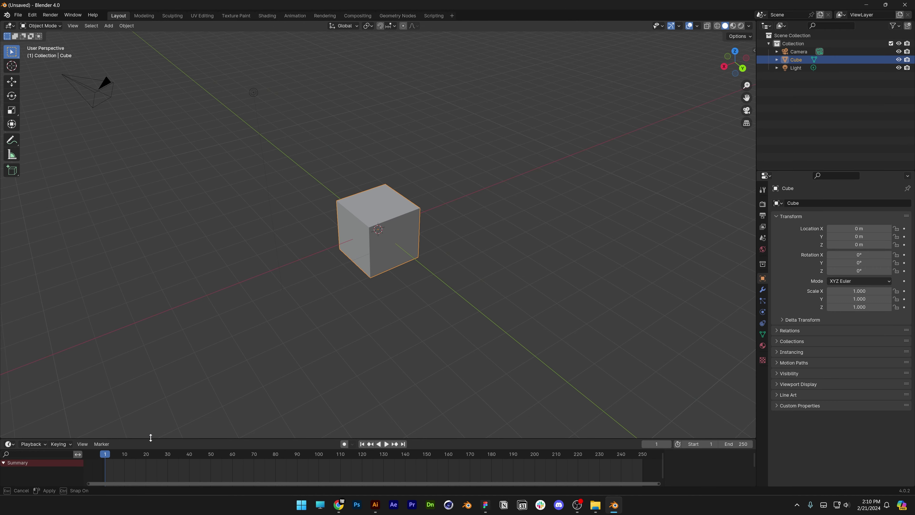
pyautogui.moveTo(150, 437); pyautogui.dragTo(152, 447)
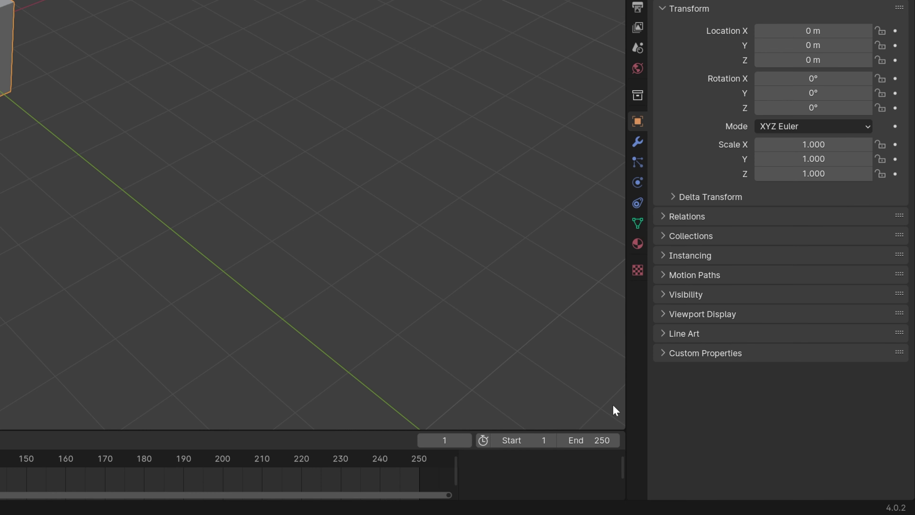
# Split the viewport into upper and lower parts, then split the upper one side by side
pyautogui.moveTo(626, 430); pyautogui.dragTo(512, 40)
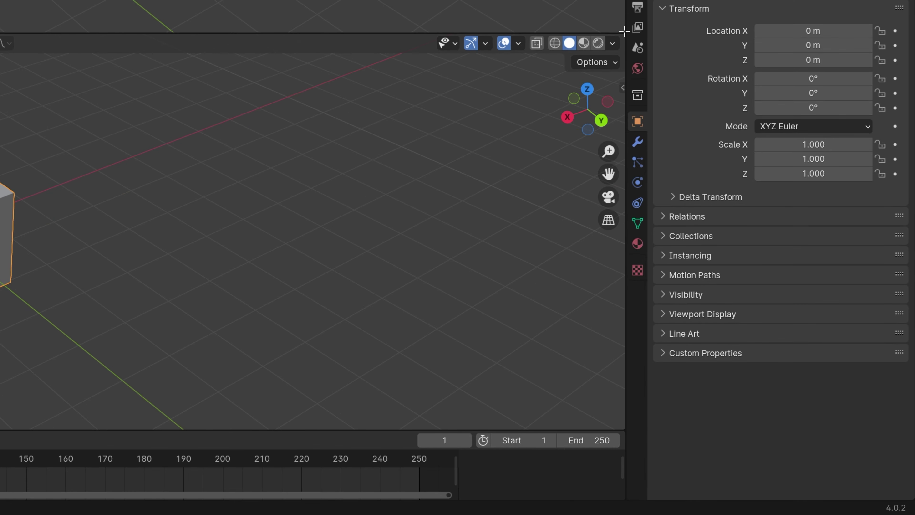
pyautogui.moveTo(625, 34); pyautogui.dragTo(559, 19)
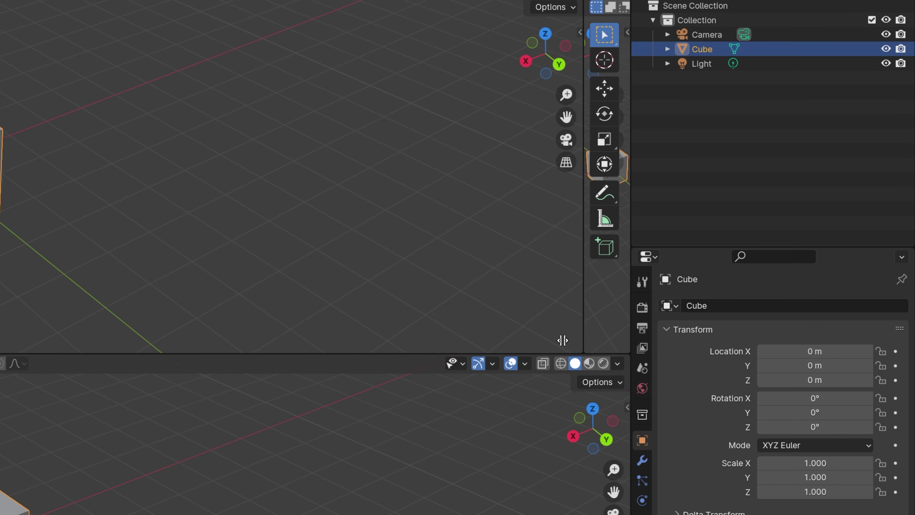
pyautogui.moveTo(562, 340); pyautogui.dragTo(380, 229)
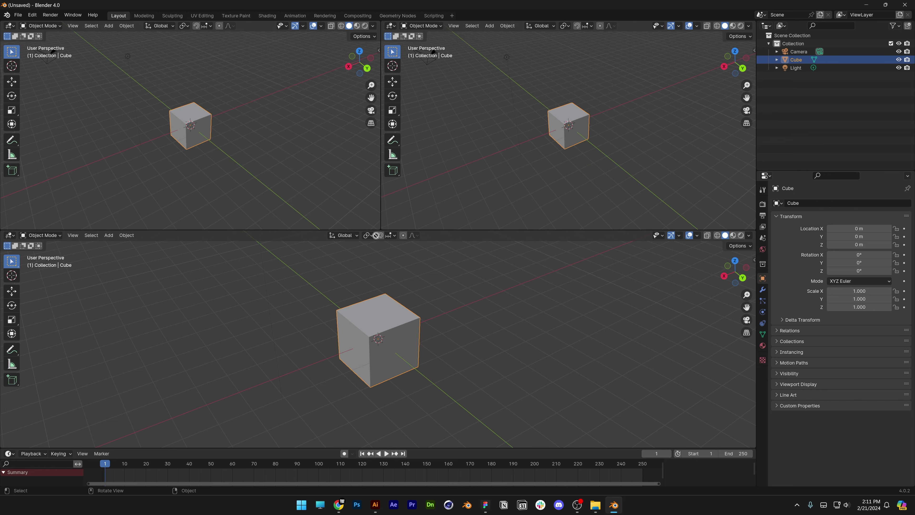
pyautogui.moveTo(378, 230); pyautogui.dragTo(661, 276)
# Split the bottom viewport side by side and line up both vertical dividers
pyautogui.moveTo(755, 231); pyautogui.dragTo(382, 266)
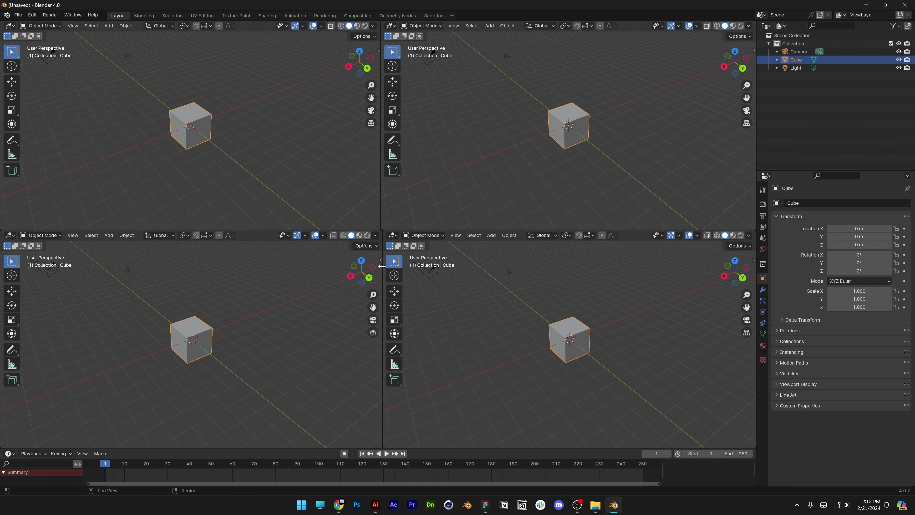
pyautogui.moveTo(382, 266); pyautogui.dragTo(414, 265)
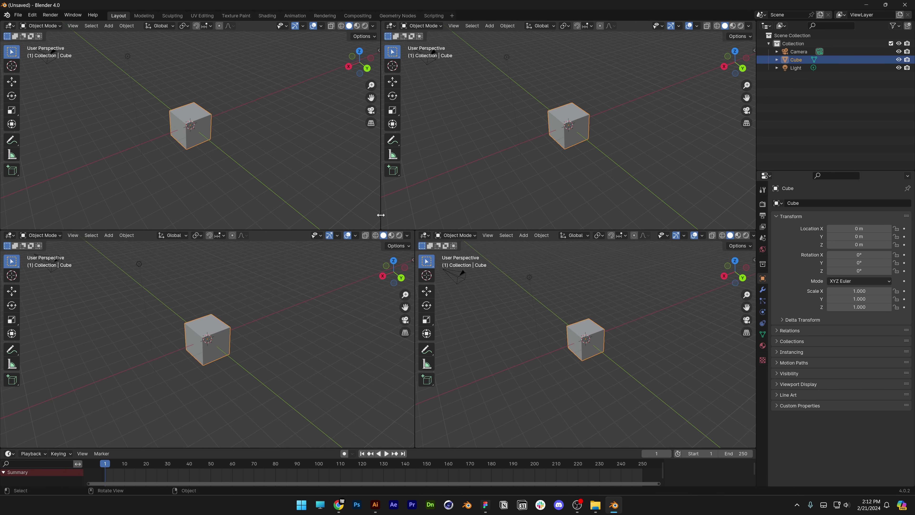
pyautogui.moveTo(380, 214); pyautogui.dragTo(359, 207)
pyautogui.moveTo(414, 258); pyautogui.dragTo(359, 256)
# Join the four viewports into one, then split it vertically near the middle
pyautogui.rightClick(477, 233)
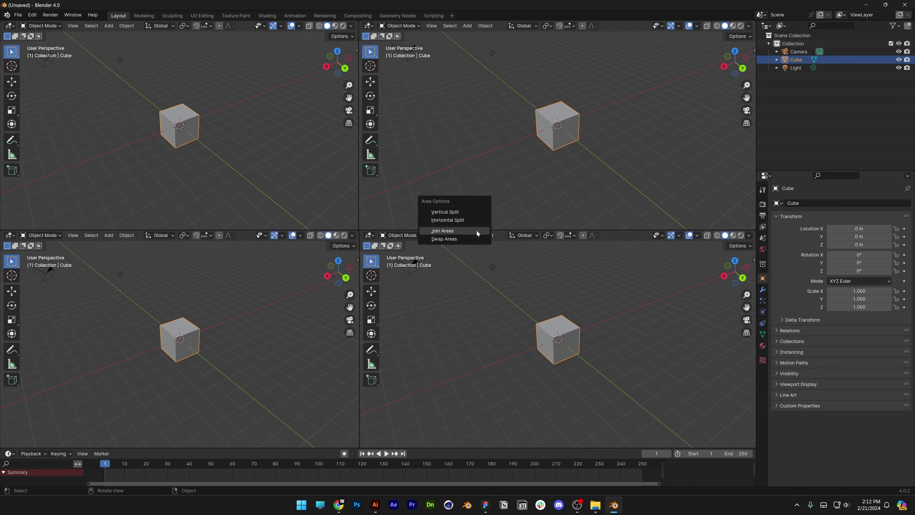
pyautogui.click(477, 233)
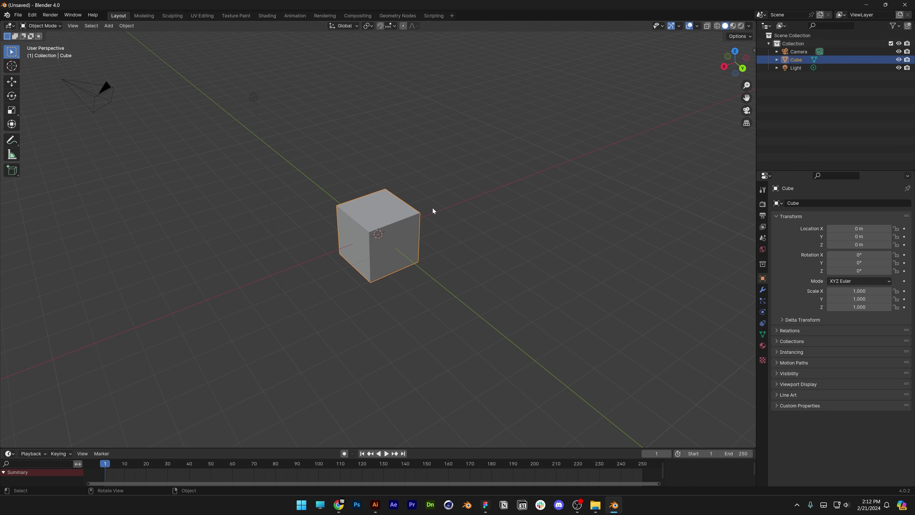
pyautogui.rightClick(755, 153)
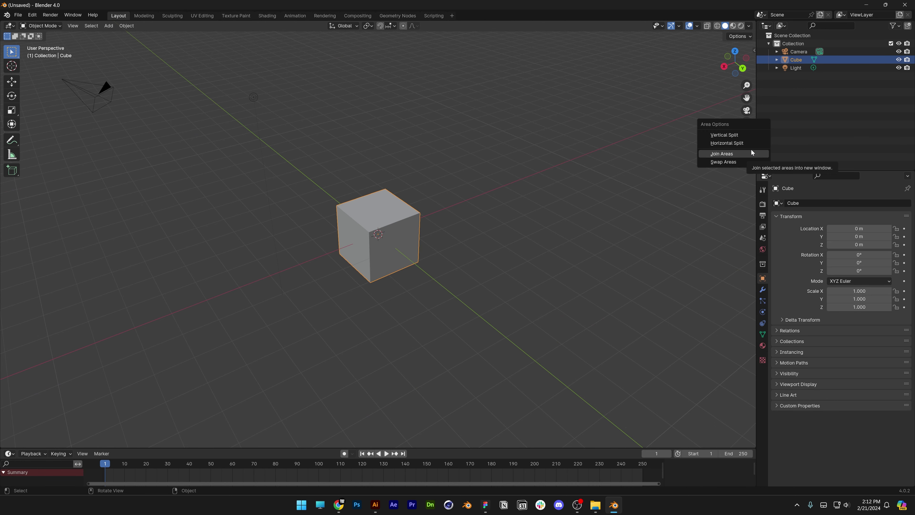
pyautogui.click(743, 135)
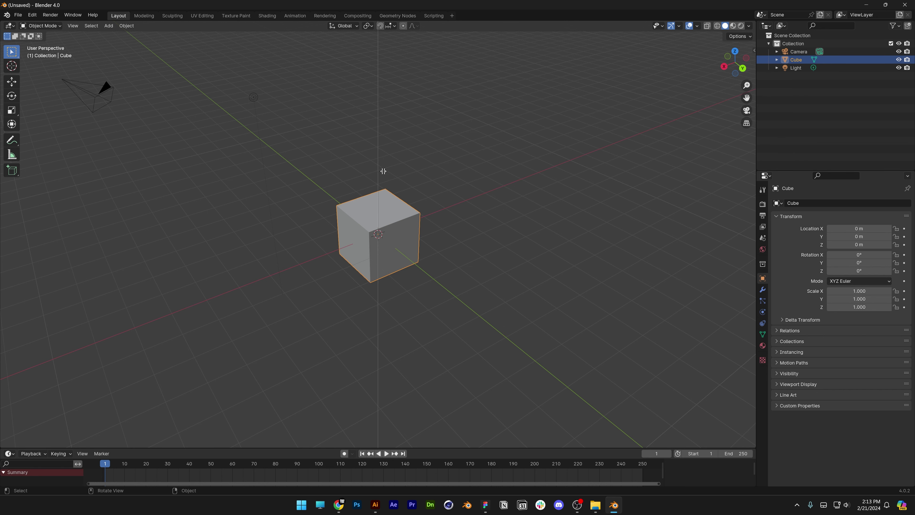
pyautogui.click(378, 171)
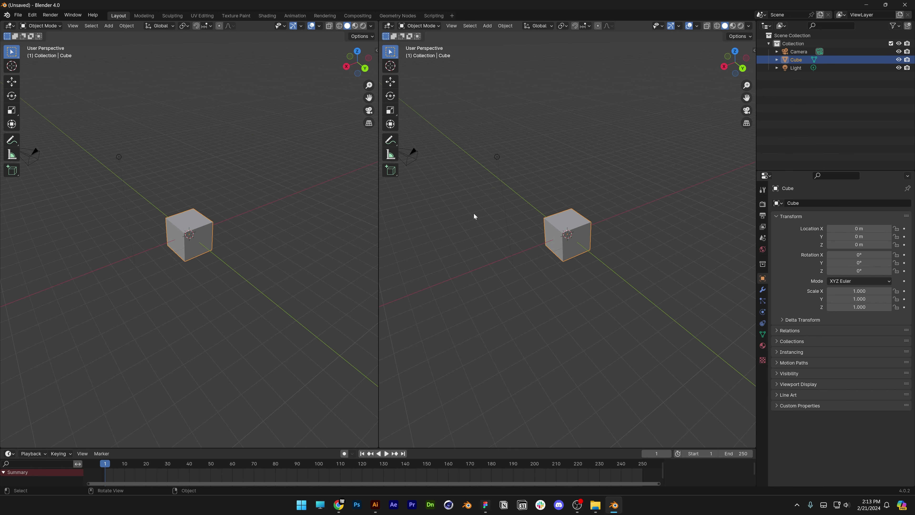
# Horizontally split the right viewport into upper and lower views, toggling direction with Tab first
pyautogui.rightClick(756, 161)
pyautogui.click(727, 169)
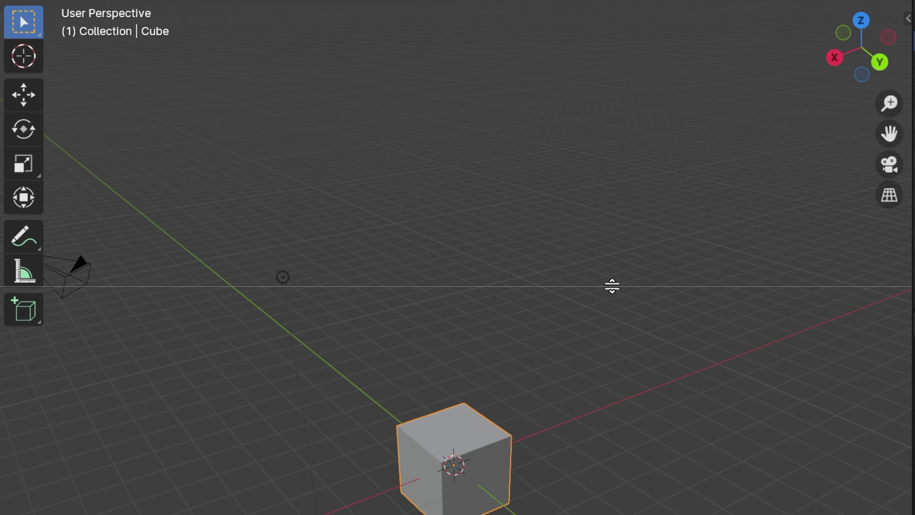
pyautogui.press('Tab')
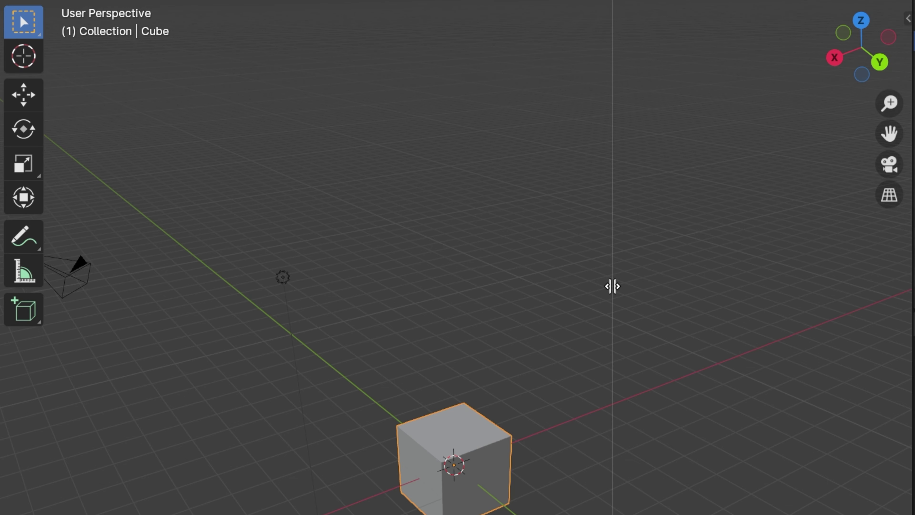
pyautogui.press('Tab')
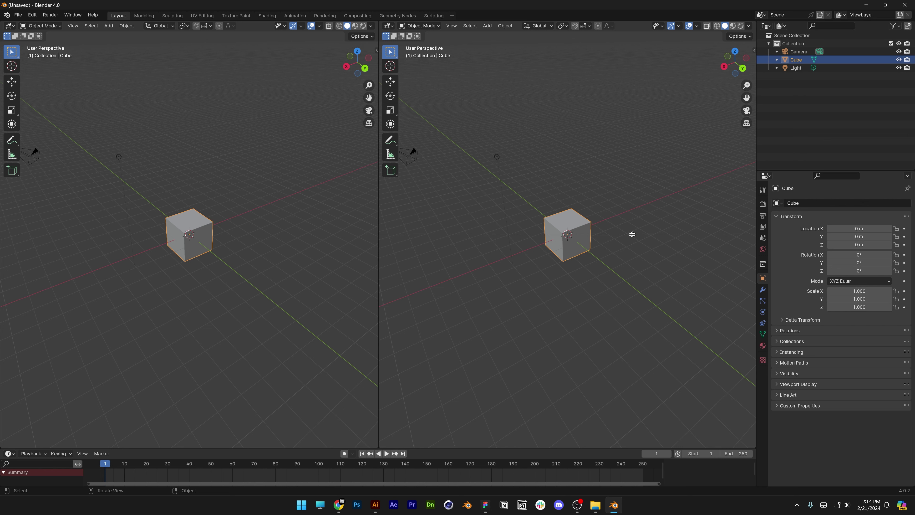
pyautogui.click(632, 235)
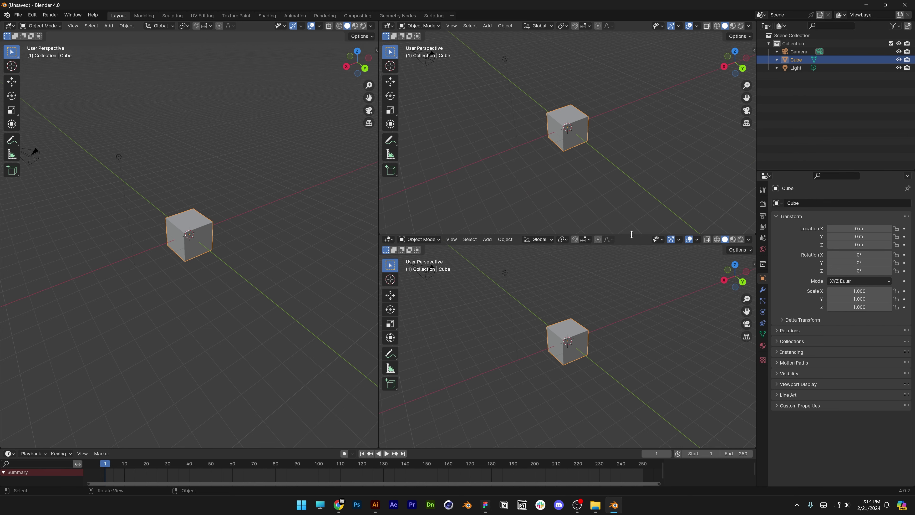
# Turn areas into a Dope Sheet, Asset Browser and Python Console, and widen the left viewport
pyautogui.click(389, 239)
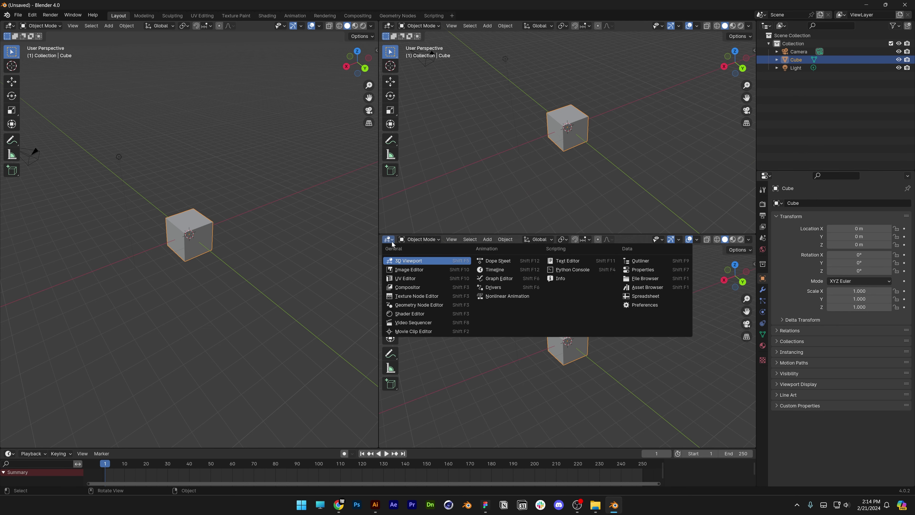
pyautogui.click(508, 261)
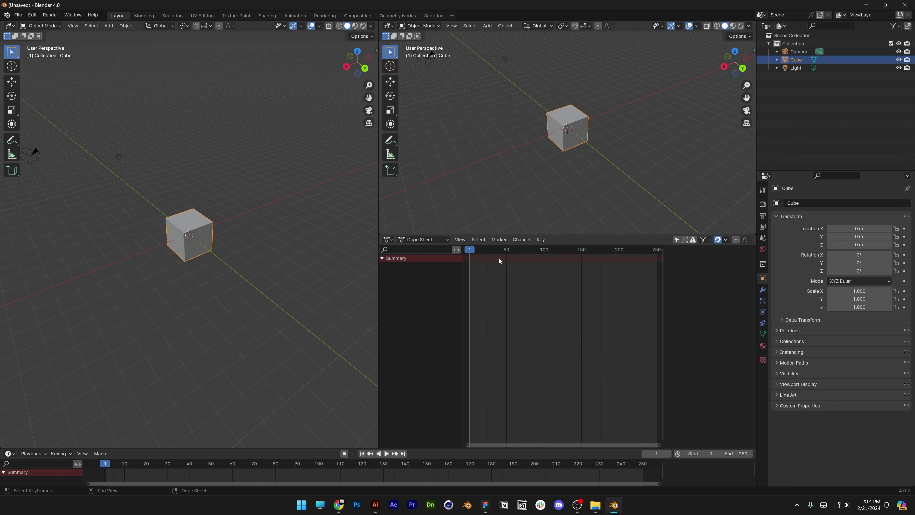
pyautogui.click(388, 202)
pyautogui.click(634, 249)
pyautogui.moveTo(378, 145); pyautogui.dragTo(489, 145)
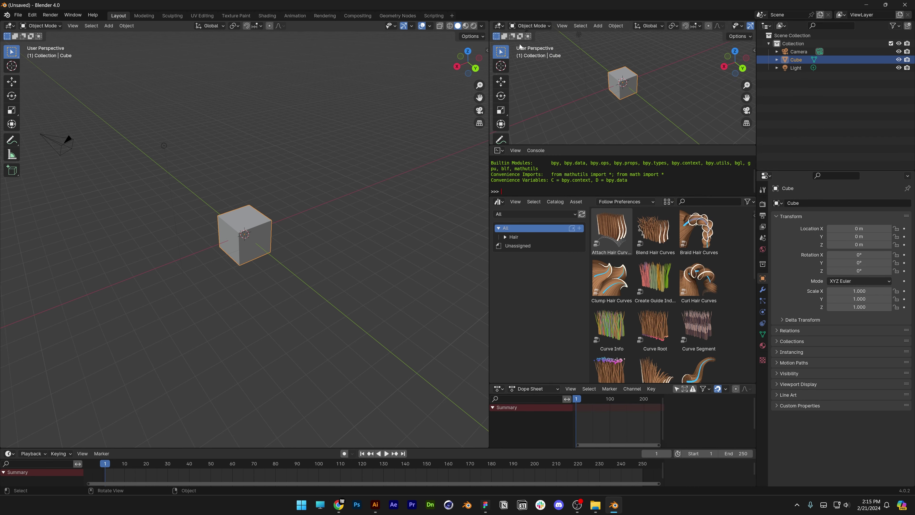
# Make the Properties area a Spreadsheet and switch the middle areas to node, image and text editors
pyautogui.click(766, 176)
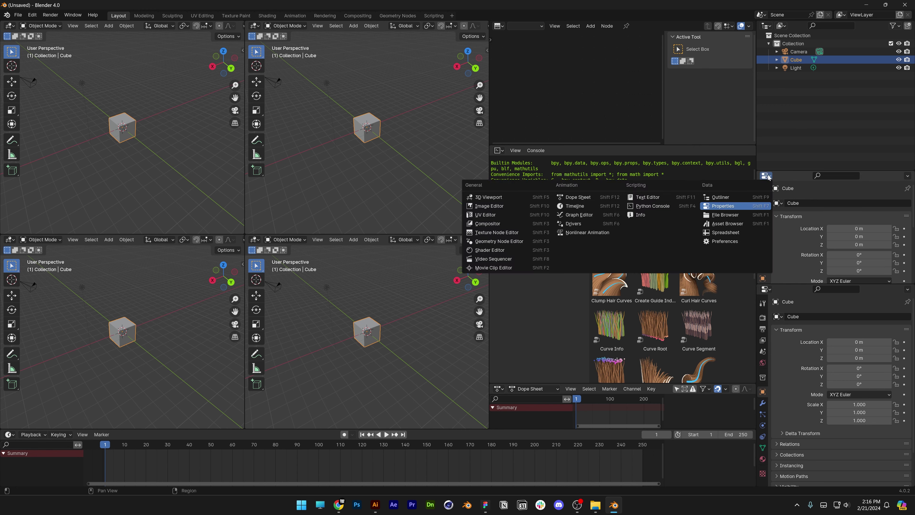
pyautogui.click(725, 232)
pyautogui.click(301, 93)
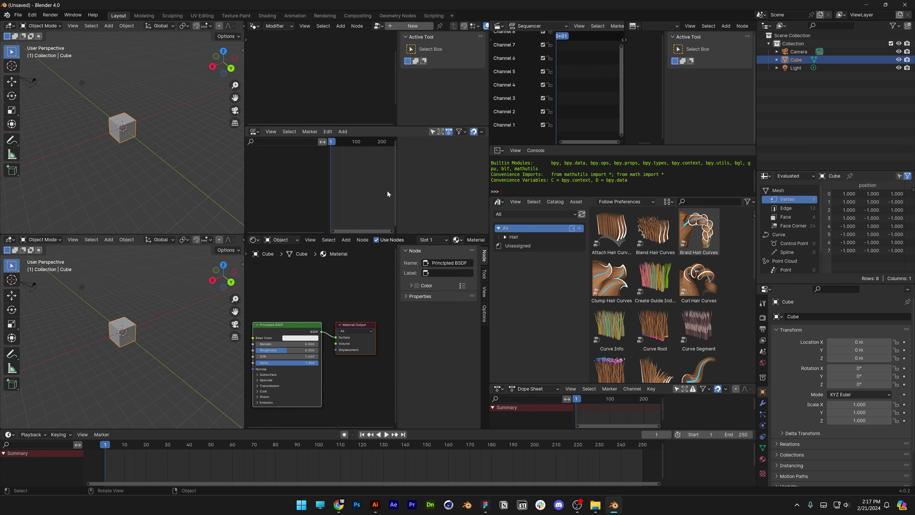
pyautogui.click(254, 132)
pyautogui.click(290, 181)
pyautogui.hotkey('shift', 'a')
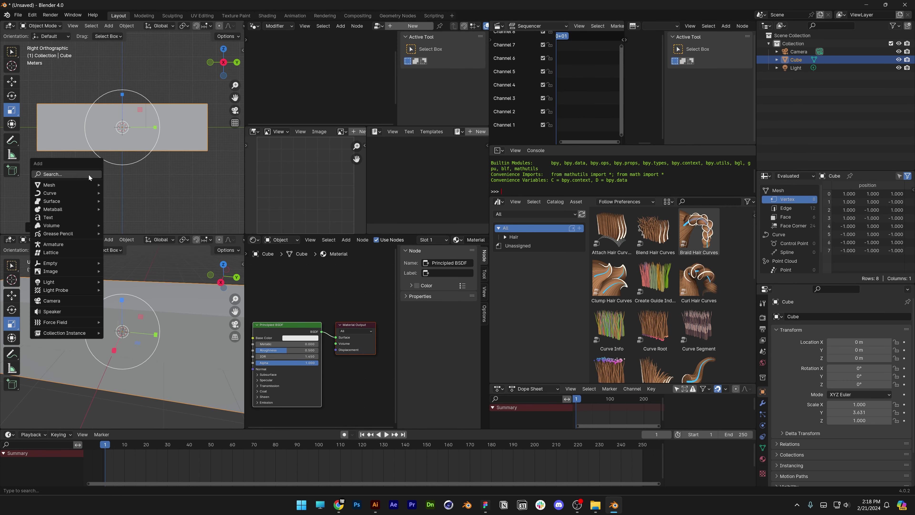